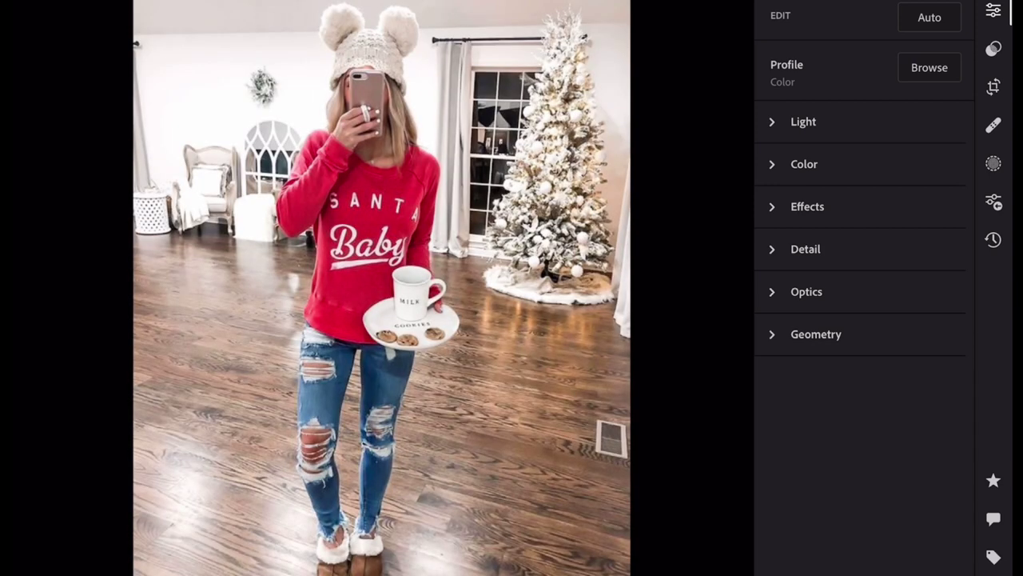
Raise Exposure to +0.36 and Contrast to +12 in the Light panel
left_click(803, 121)
left_click(941, 121)
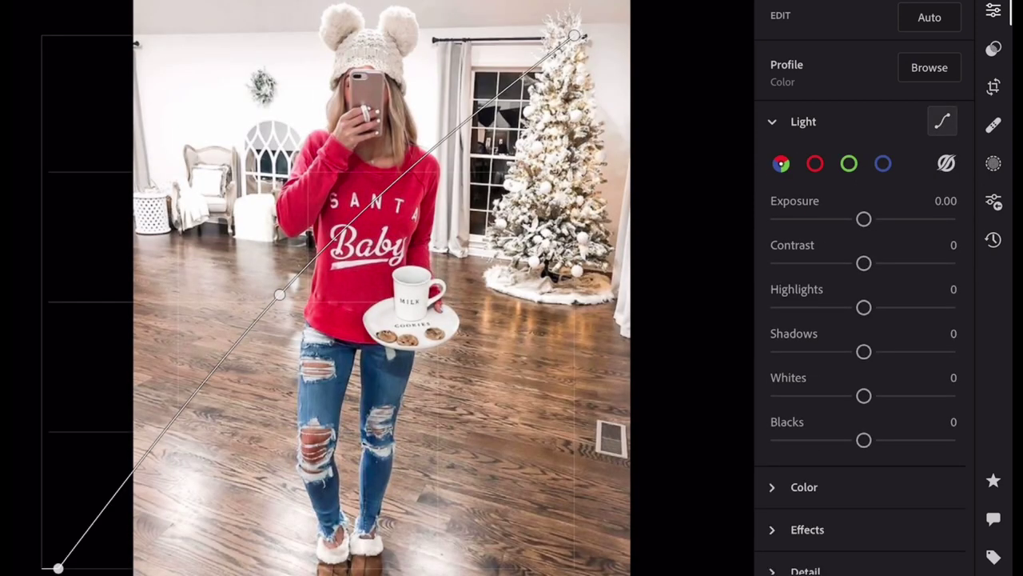
left_click(941, 120)
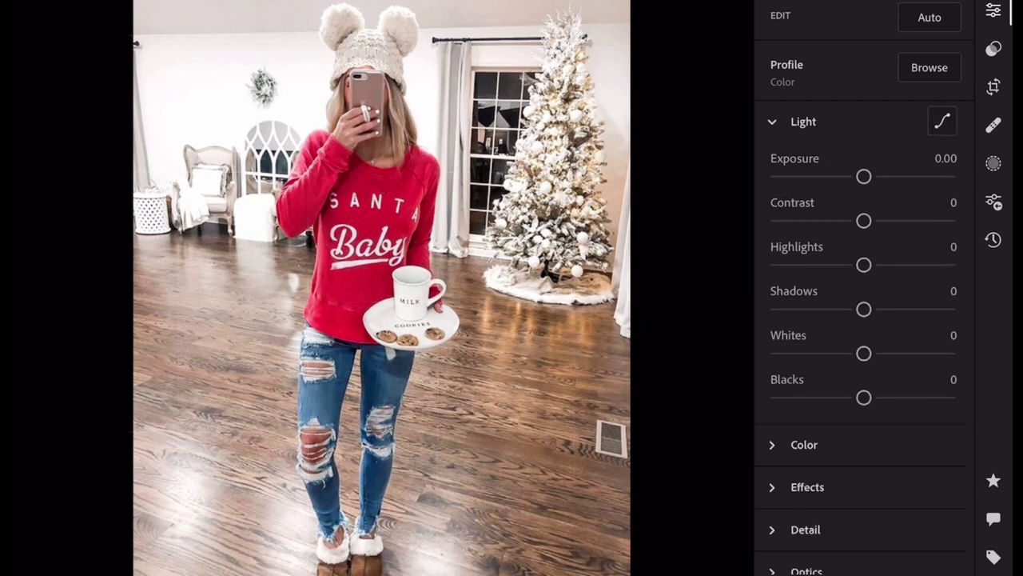
left_click_drag(863, 176, 872, 176)
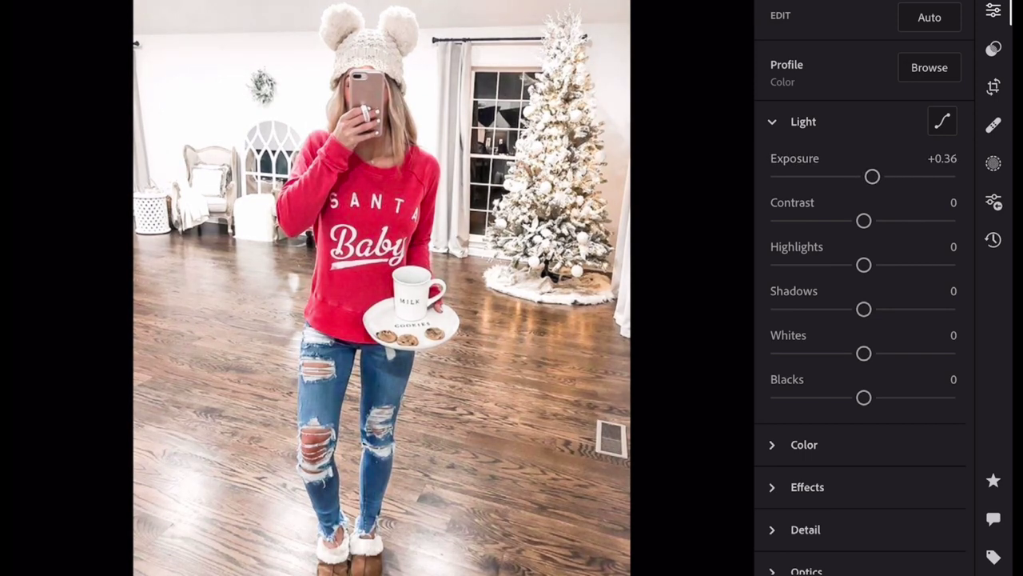
left_click_drag(863, 220, 878, 220)
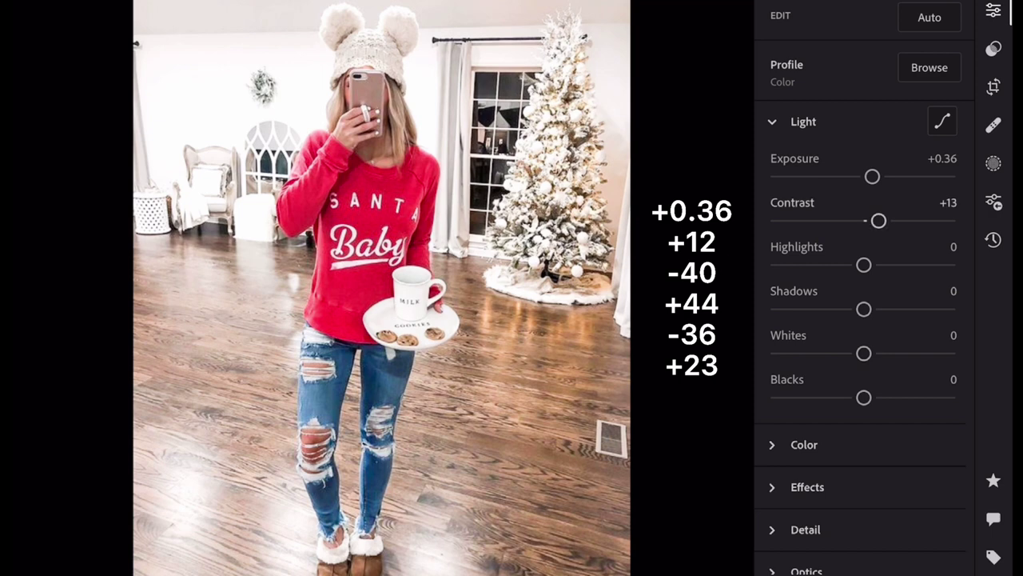
left_click_drag(878, 220, 876, 219)
left_click_drag(876, 219, 877, 220)
Set Highlights −40, Shadows +44, Whites −36 and Blacks +23
left_click_drag(863, 264, 822, 264)
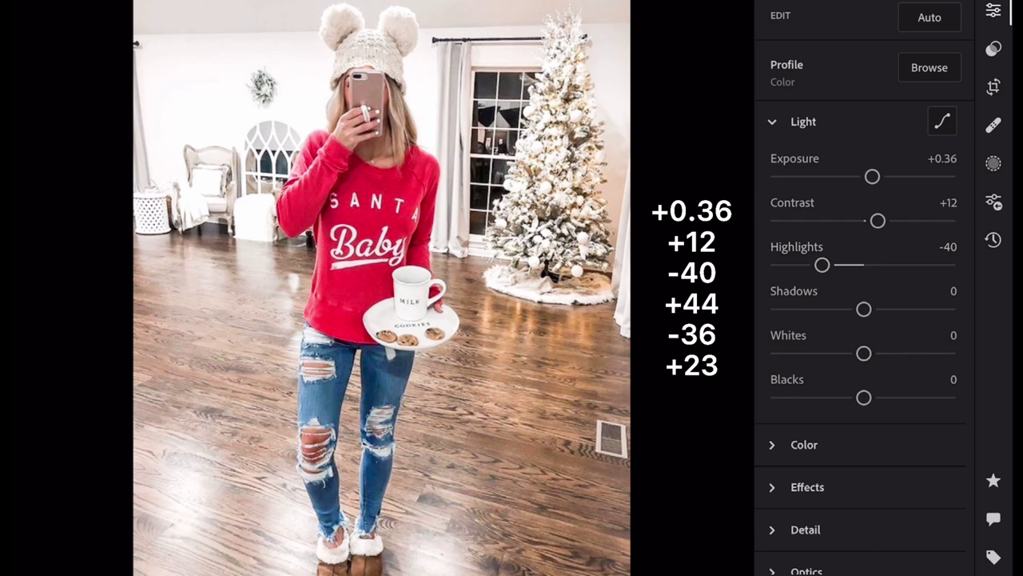
left_click_drag(864, 308, 910, 308)
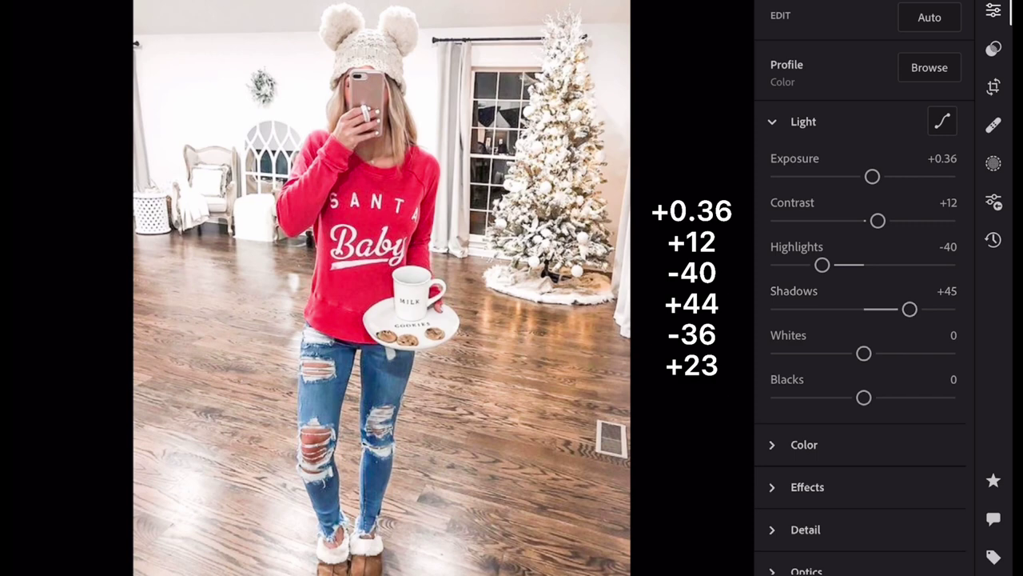
left_click_drag(909, 309, 909, 308)
left_click_drag(864, 353, 826, 352)
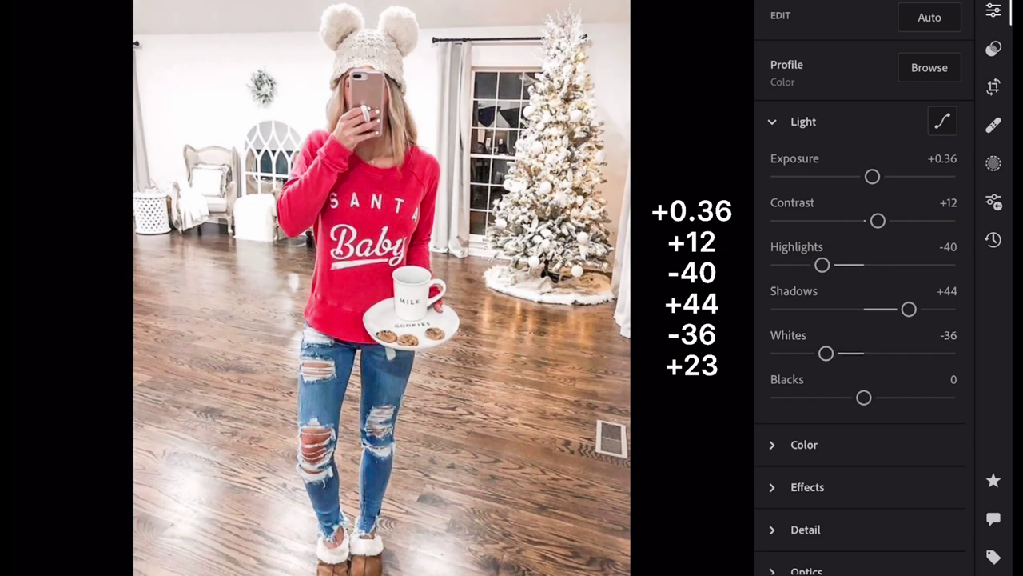
left_click_drag(863, 397, 889, 397)
Warm Temperature to +4 and boost Vibrance to +50
left_click(804, 444)
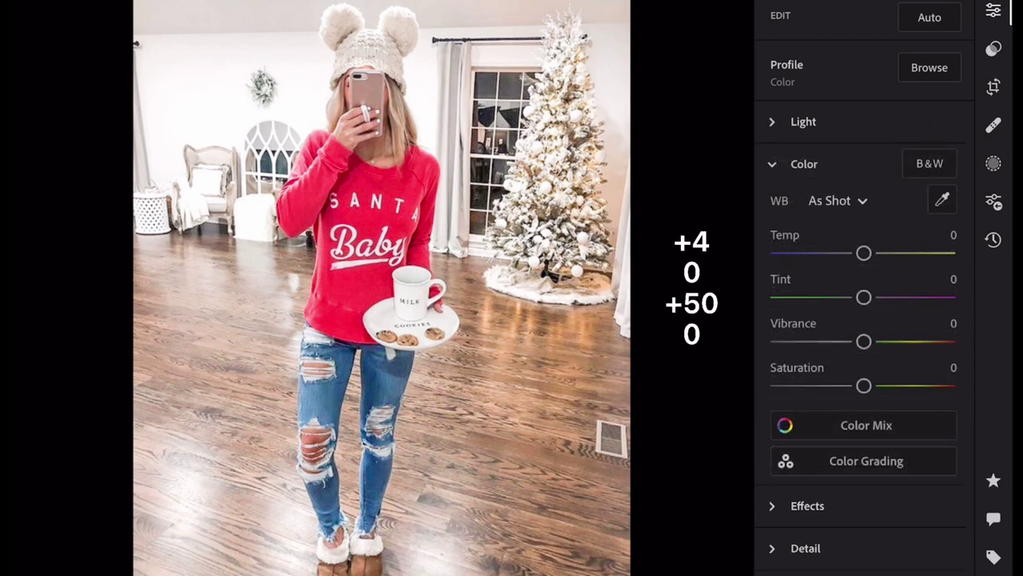
left_click_drag(863, 253, 867, 252)
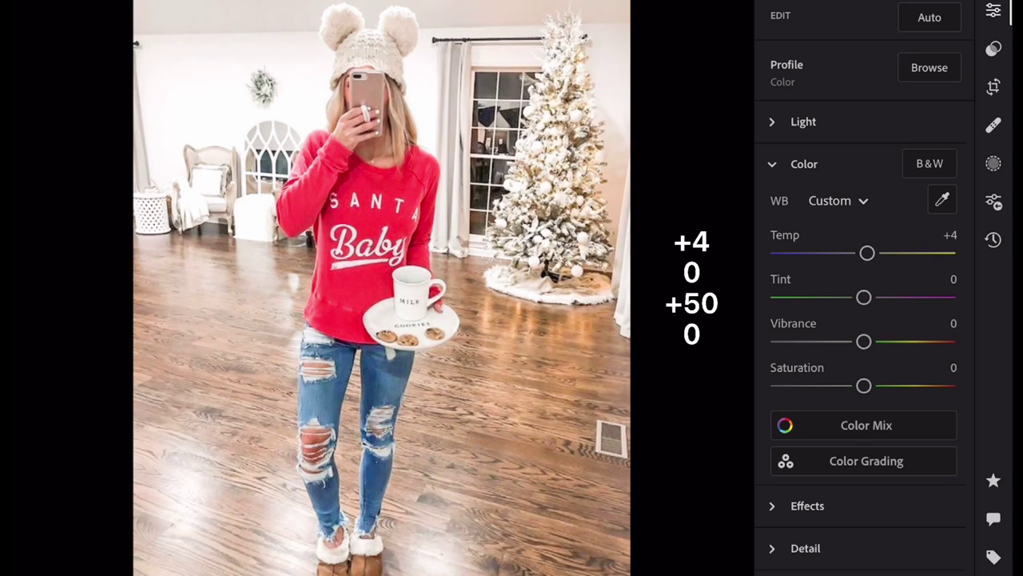
left_click_drag(863, 341, 907, 341)
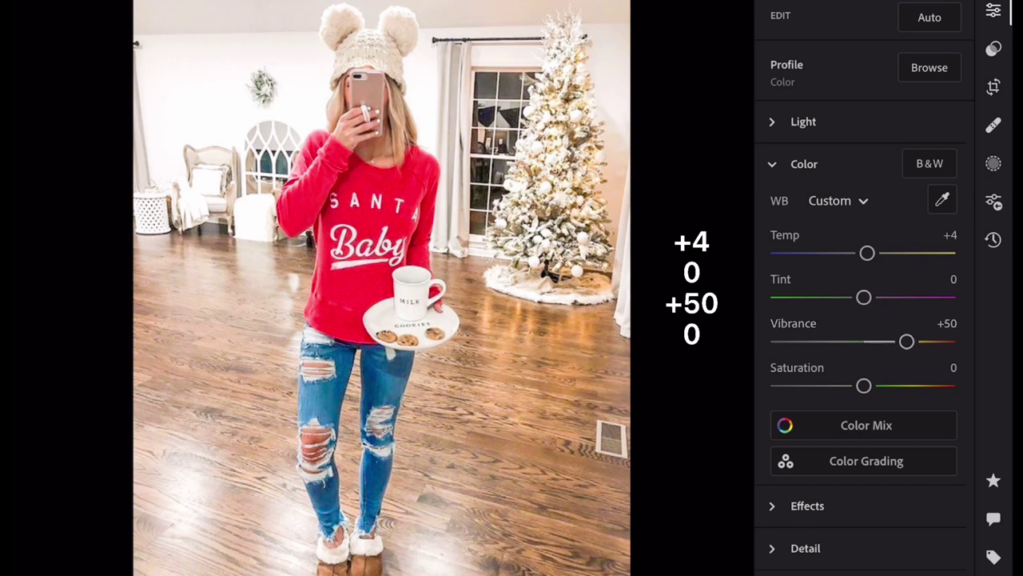
In Color Mix, set reds to hue +2, saturation +19, luminance +24
left_click(866, 425)
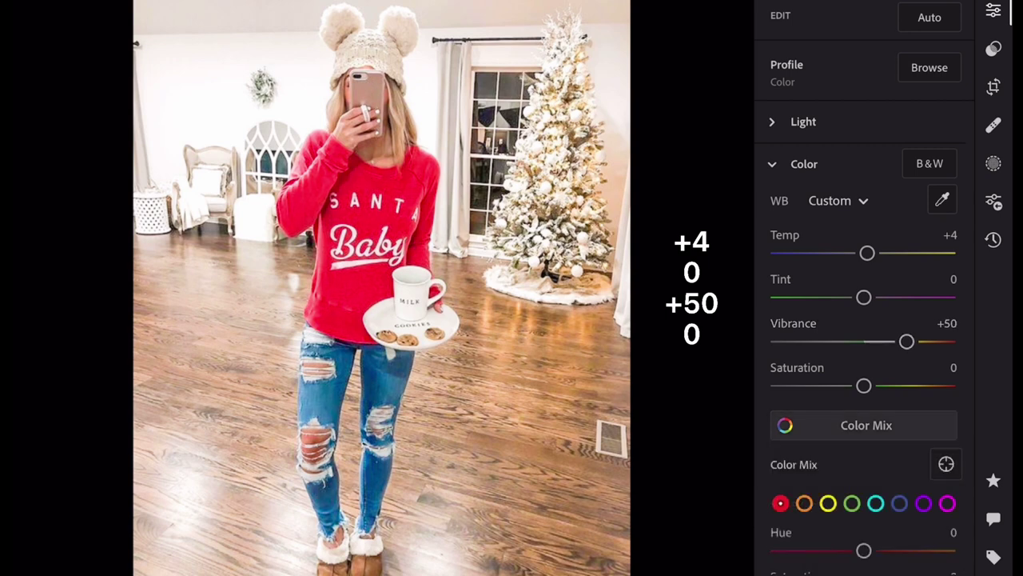
scroll(863, 320, "down", 5)
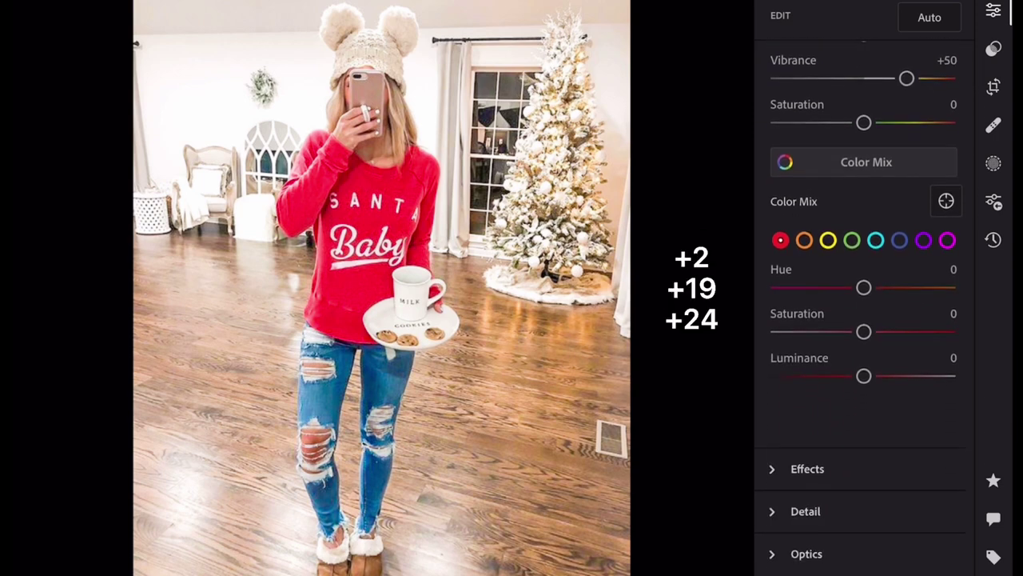
left_click_drag(863, 287, 866, 287)
left_click_drag(864, 331, 880, 331)
left_click_drag(864, 376, 884, 376)
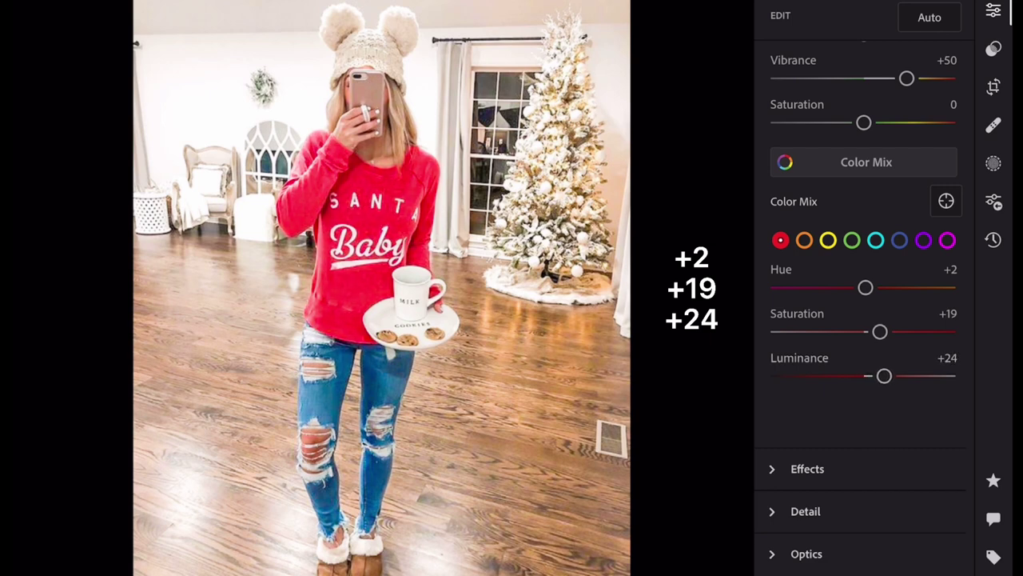
Set oranges to hue +3, saturation −20, luminance −2
left_click(804, 239)
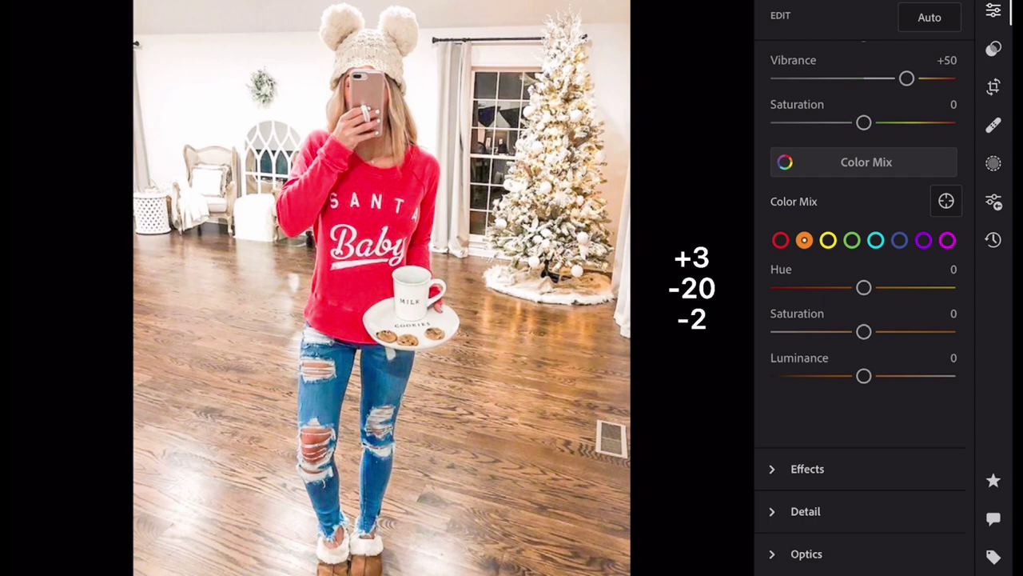
left_click_drag(864, 287, 866, 287)
left_click_drag(863, 331, 847, 331)
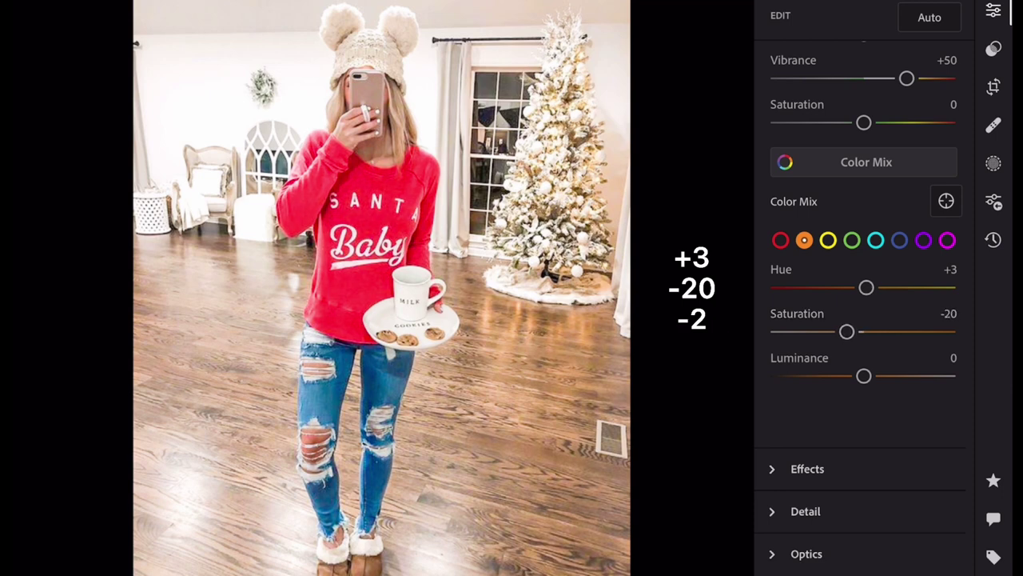
left_click_drag(863, 376, 862, 376)
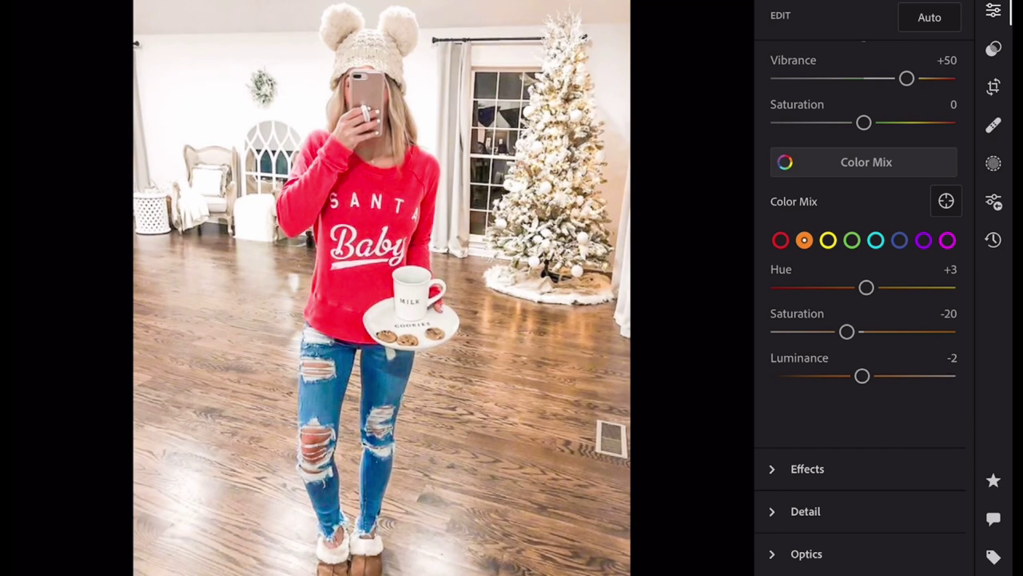
Desaturate and brighten yellows, then set greens to hue +38, saturation −18, luminance +6
left_click(829, 240)
left_click_drag(864, 331, 813, 331)
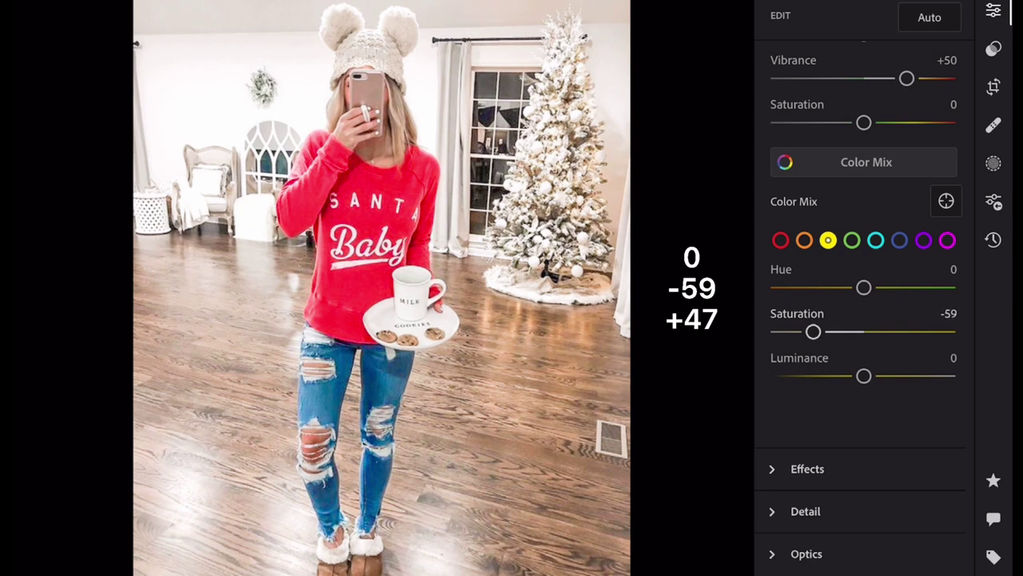
left_click_drag(863, 376, 904, 376)
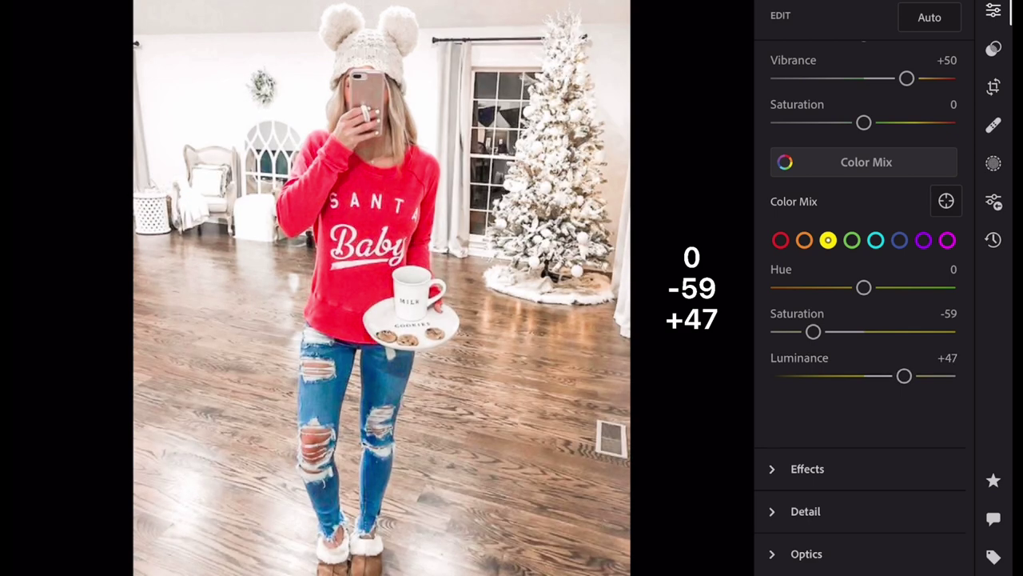
left_click(852, 239)
left_click_drag(863, 286, 896, 287)
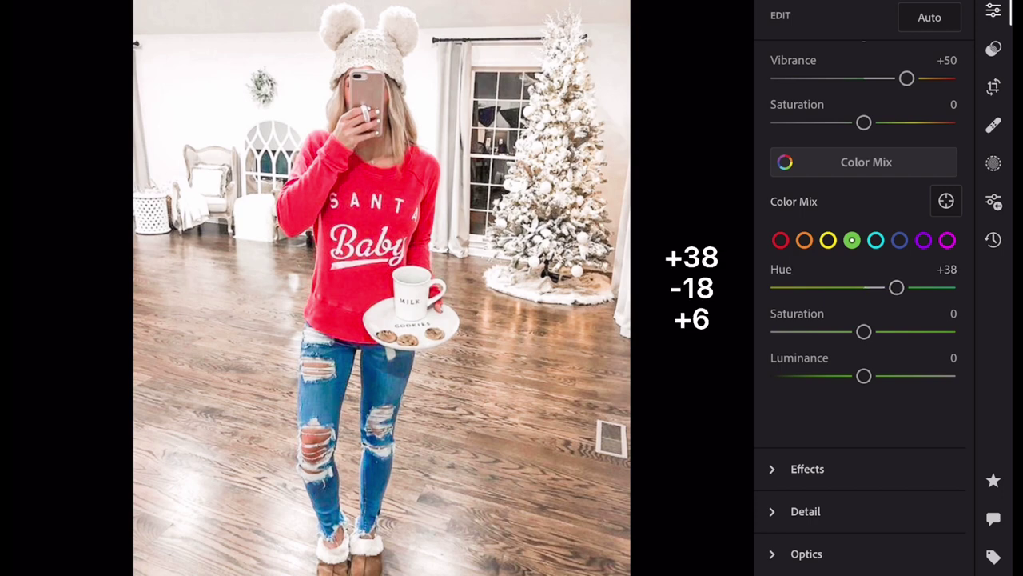
mouse_move(863, 331)
left_mouse_down()
mouse_move(838, 331)
mouse_move(848, 331)
left_mouse_up()
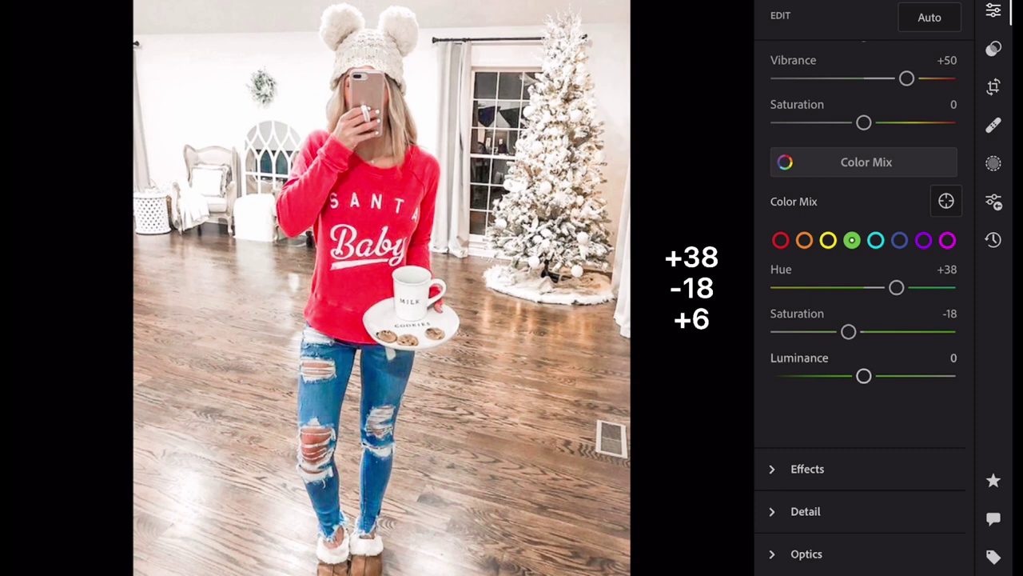
left_click_drag(864, 375, 868, 376)
Set aquas to saturation −8 and luminance +25
left_click(876, 240)
left_click_drag(863, 331, 857, 331)
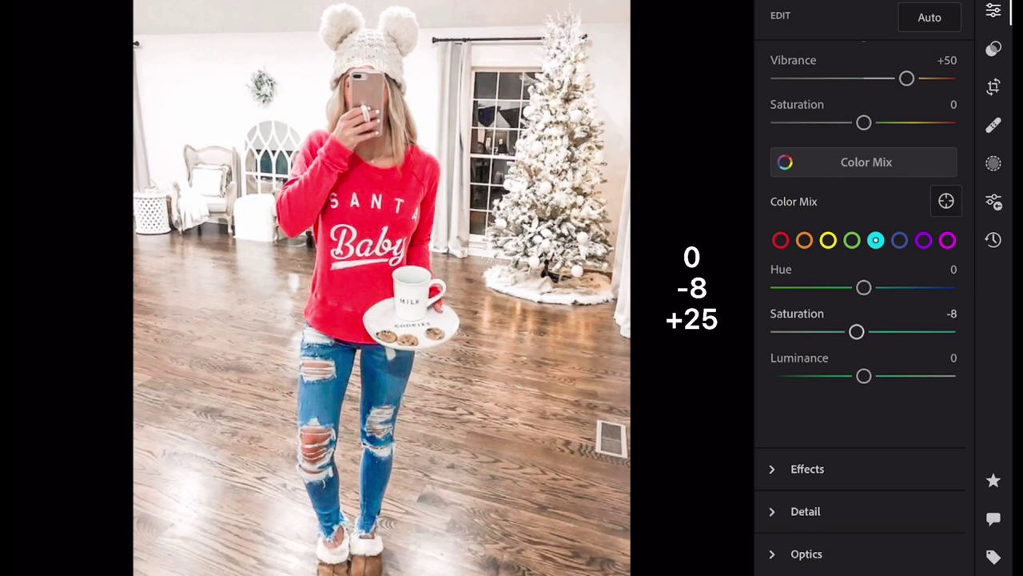
left_click_drag(863, 376, 884, 376)
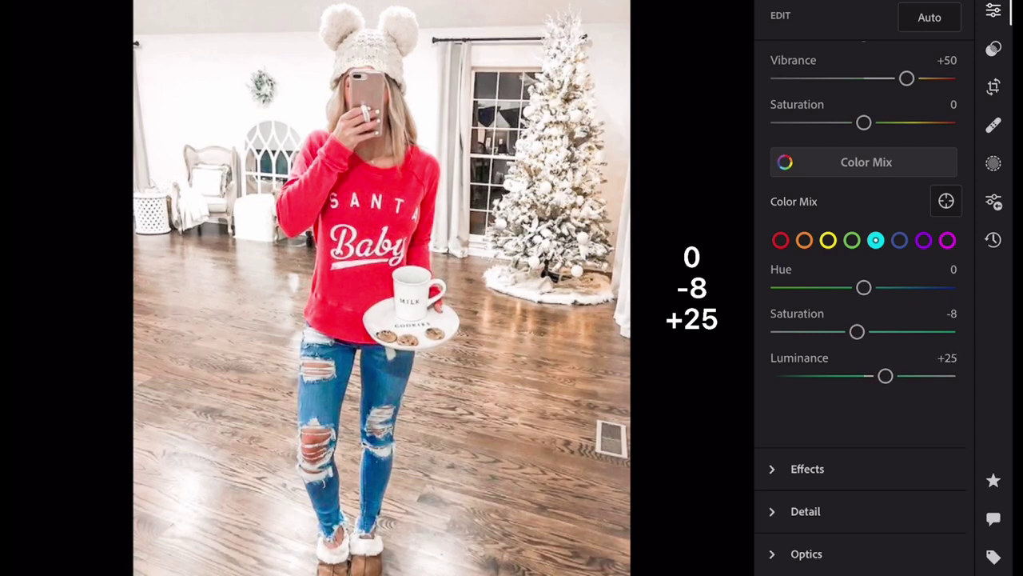
Shift blues toward teal: hue −26, saturation +27, luminance +27
left_click(899, 240)
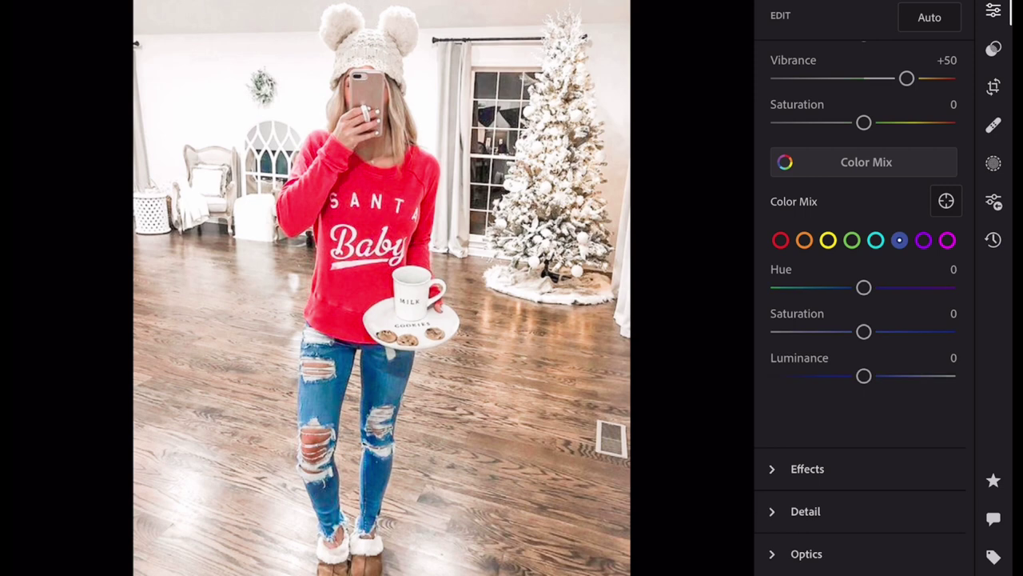
left_click_drag(864, 287, 841, 287)
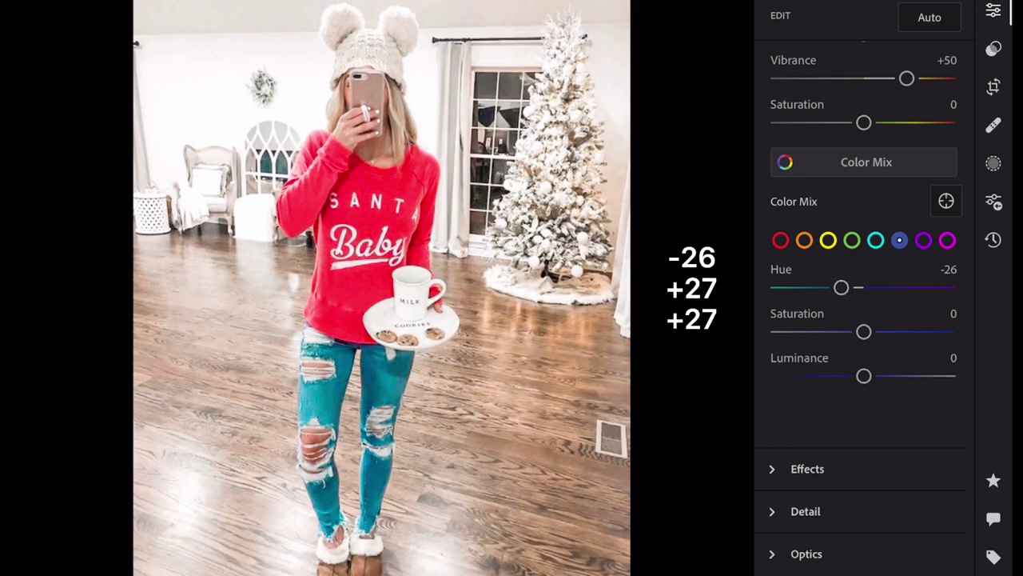
left_click_drag(863, 331, 886, 331)
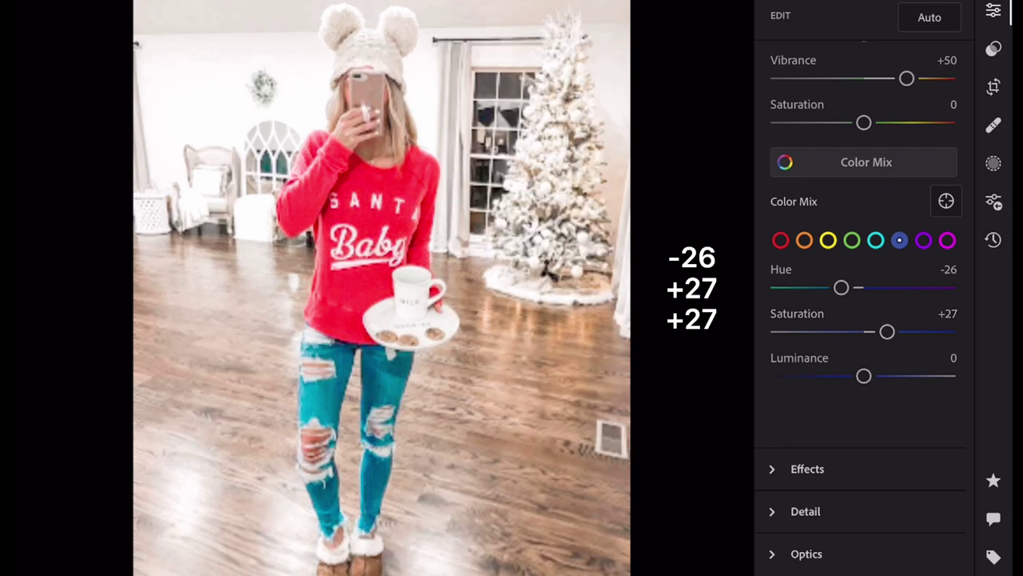
left_click_drag(864, 376, 887, 375)
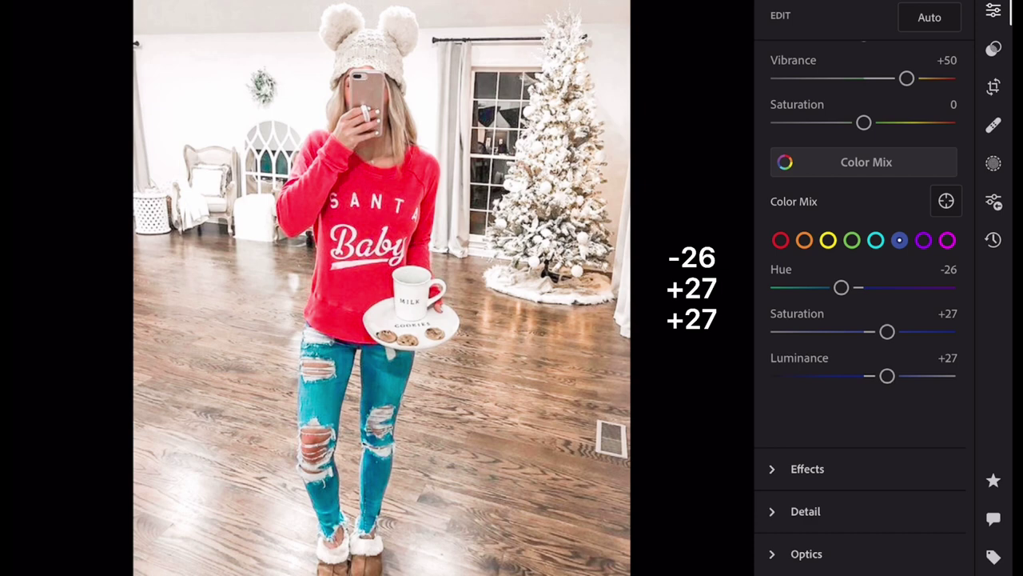
Set purples to hue +18, saturation −46, luminance +37
left_click(923, 239)
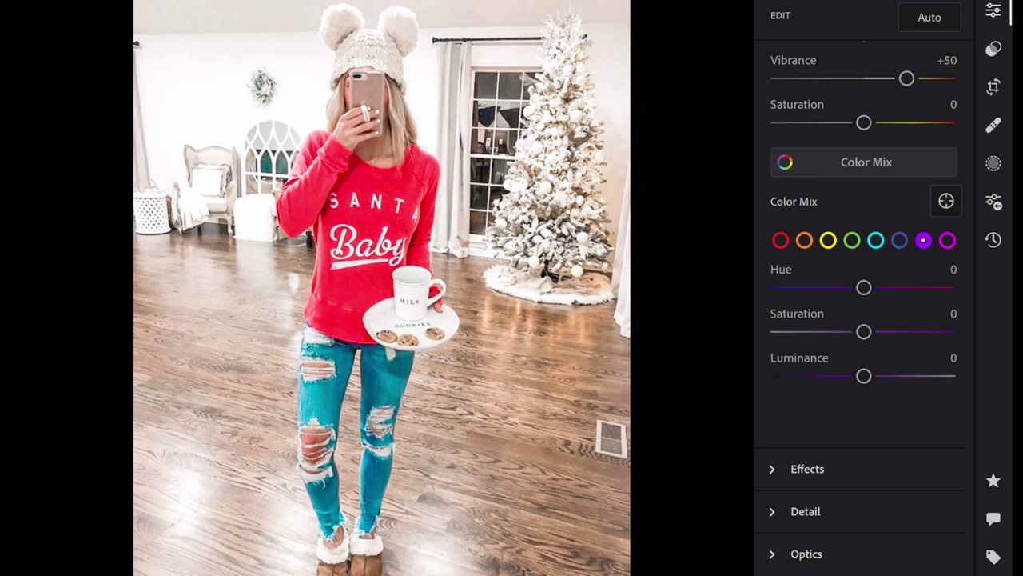
left_click_drag(863, 287, 880, 287)
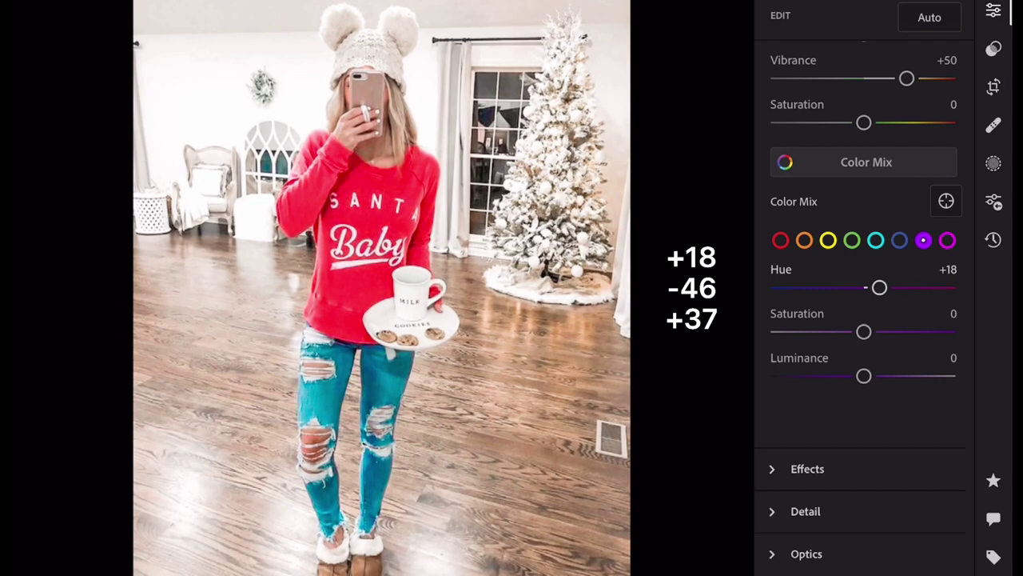
left_click_drag(863, 331, 825, 331)
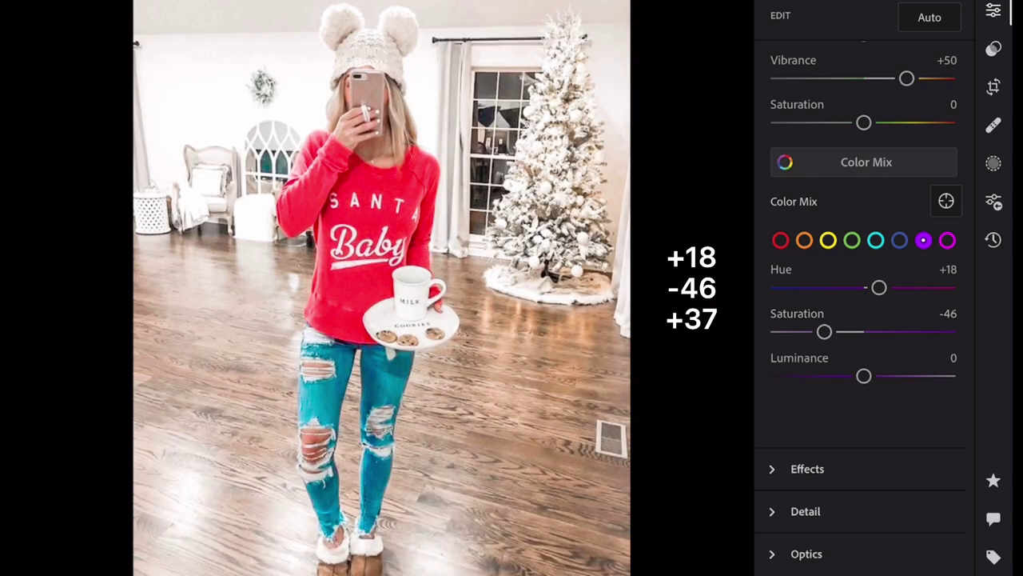
left_click_drag(863, 376, 895, 375)
Set magentas to hue +27, saturation −10, luminance +27
left_click(947, 239)
left_click_drag(863, 287, 885, 287)
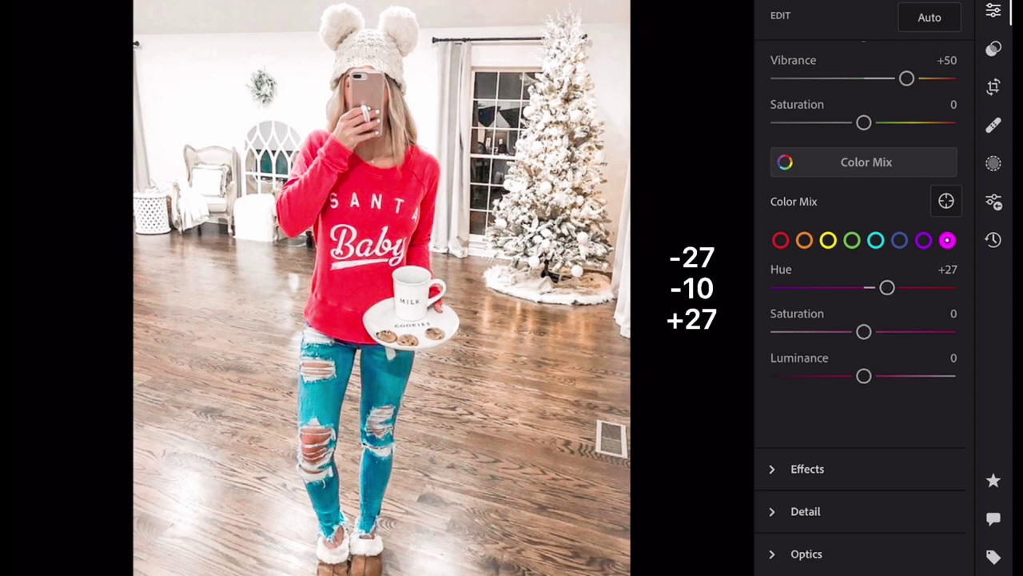
left_click_drag(864, 331, 854, 331)
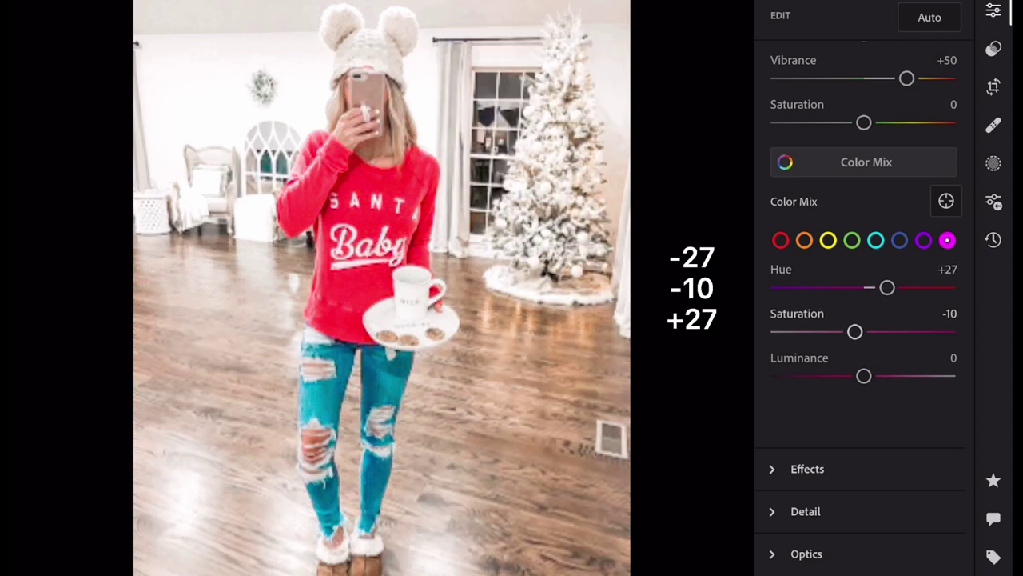
left_click_drag(863, 376, 887, 375)
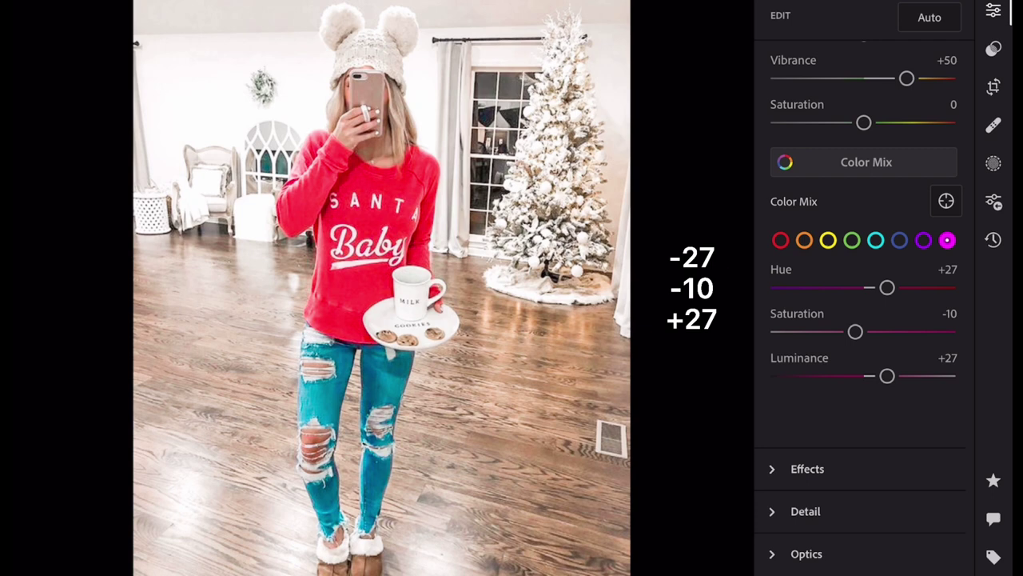
In Effects, set Clarity to +10 and Dehaze to +22
left_click(807, 468)
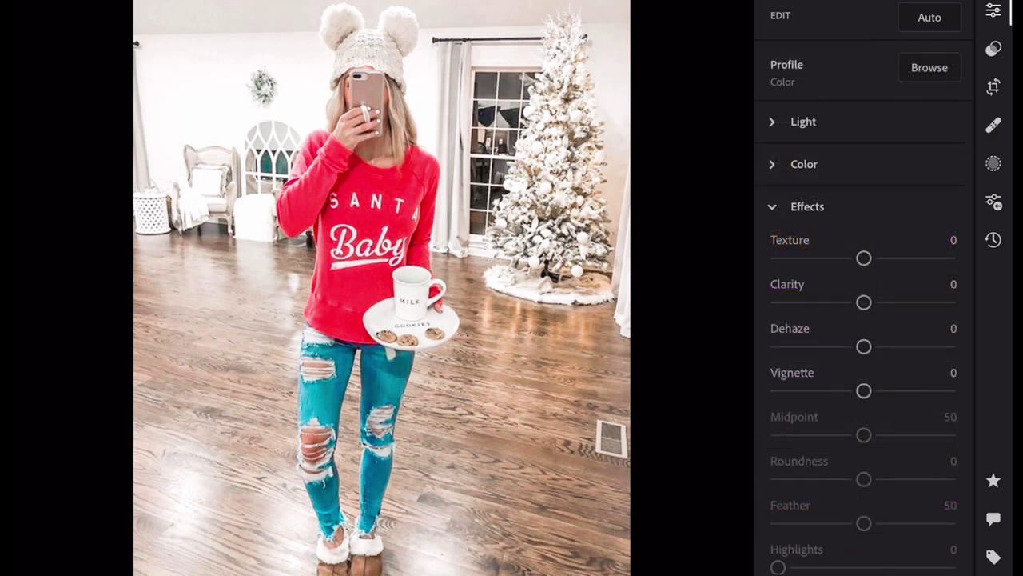
scroll(864, 320, "down", 2)
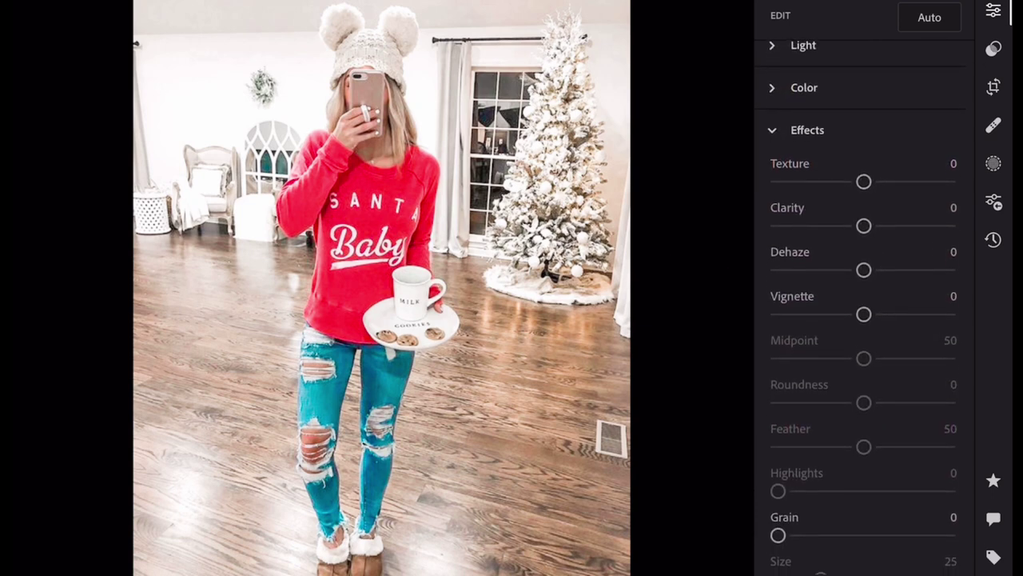
left_click_drag(863, 224, 872, 224)
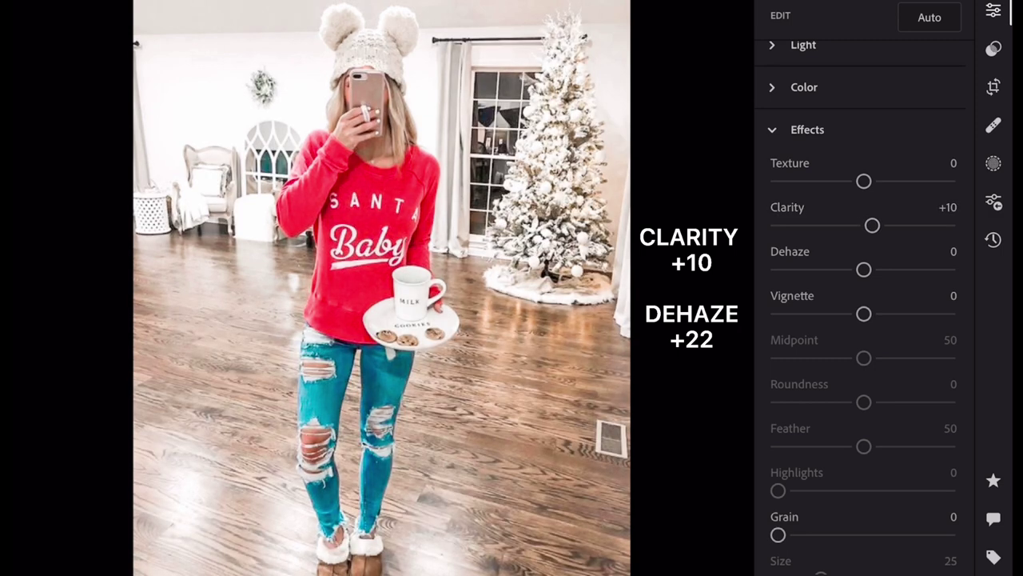
left_click_drag(863, 269, 883, 270)
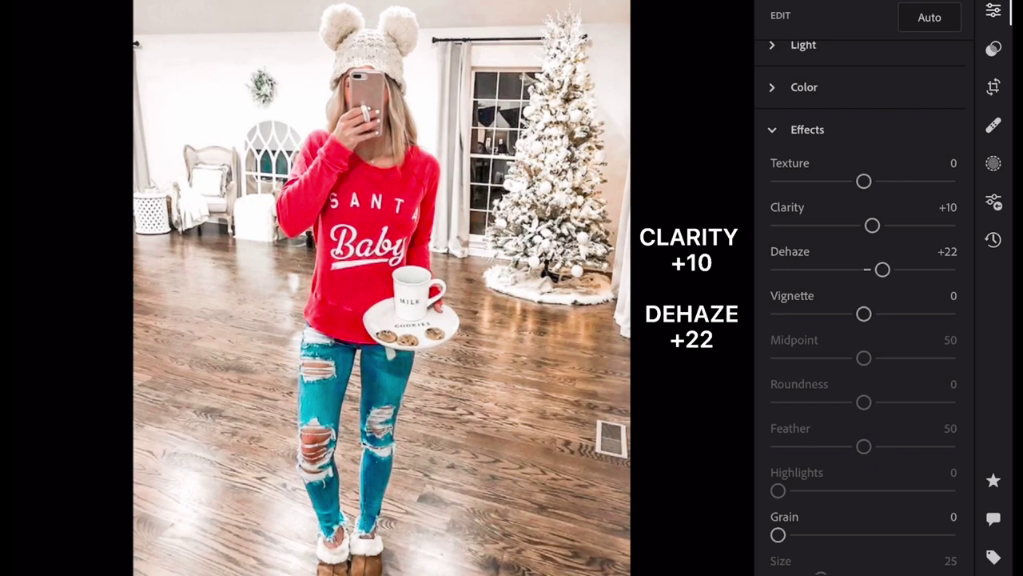
Collapse the Effects section of the Edit panel
left_click(808, 129)
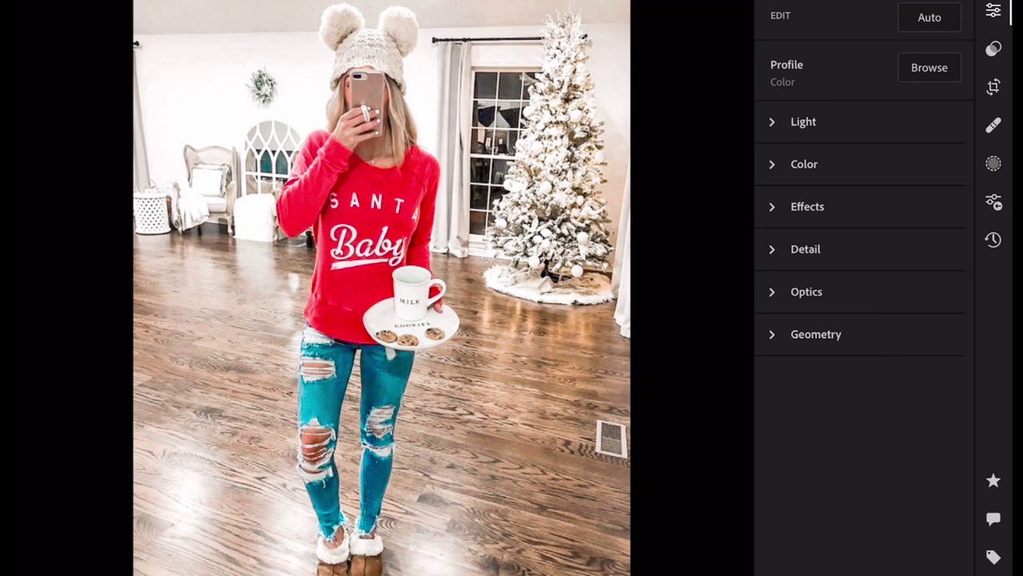